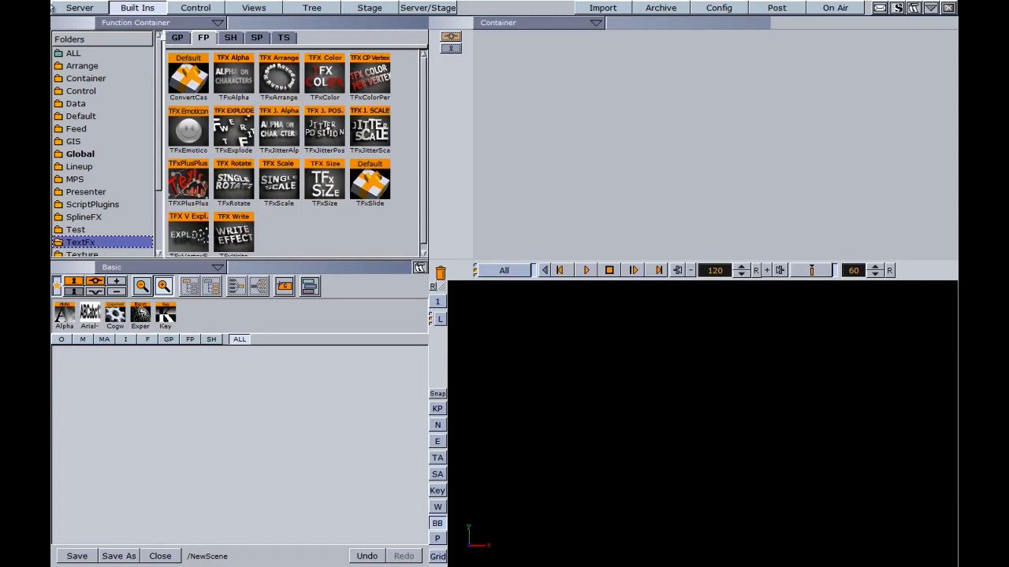
- Place an Arial-Bold text in the empty scene at about X -263, Y -24, with a locked scale of about 1.54
click(80, 10)
drag(190, 152, 94, 441)
drag(717, 421, 534, 436)
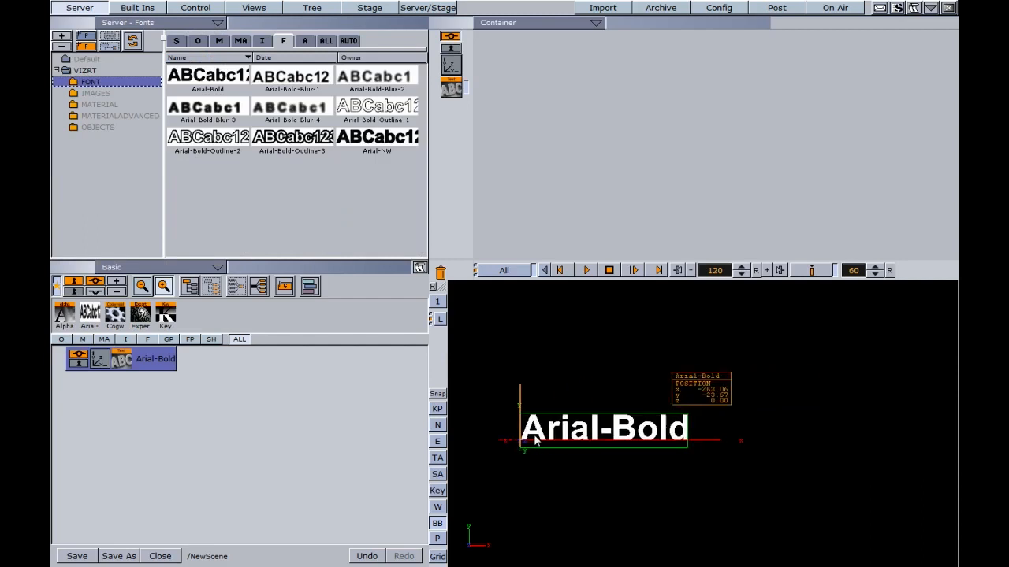
click(451, 66)
drag(514, 192, 551, 175)
- Apply the TFxColor text effect to the Arial-Bold container and open its settings
click(141, 10)
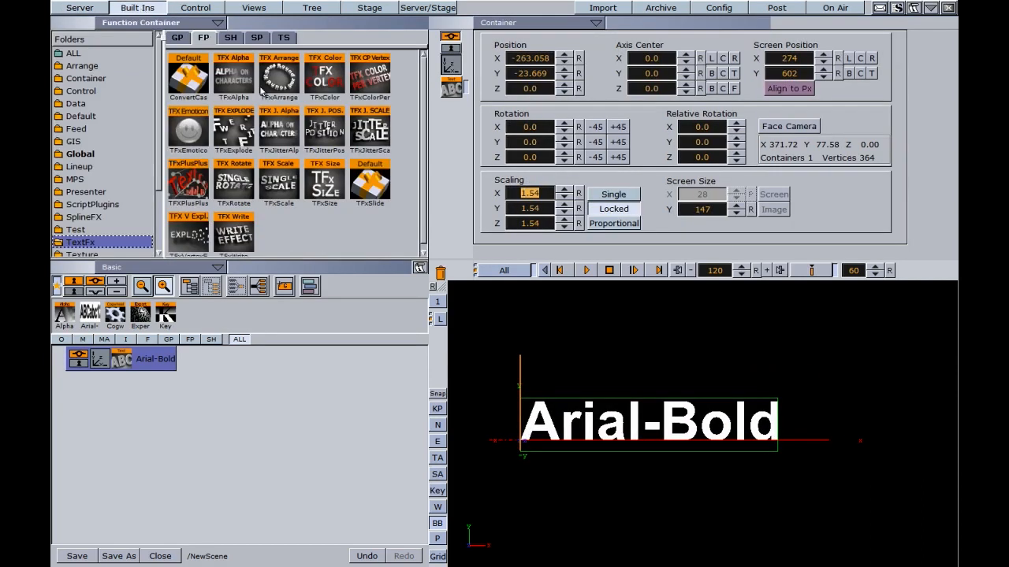
drag(321, 73, 152, 365)
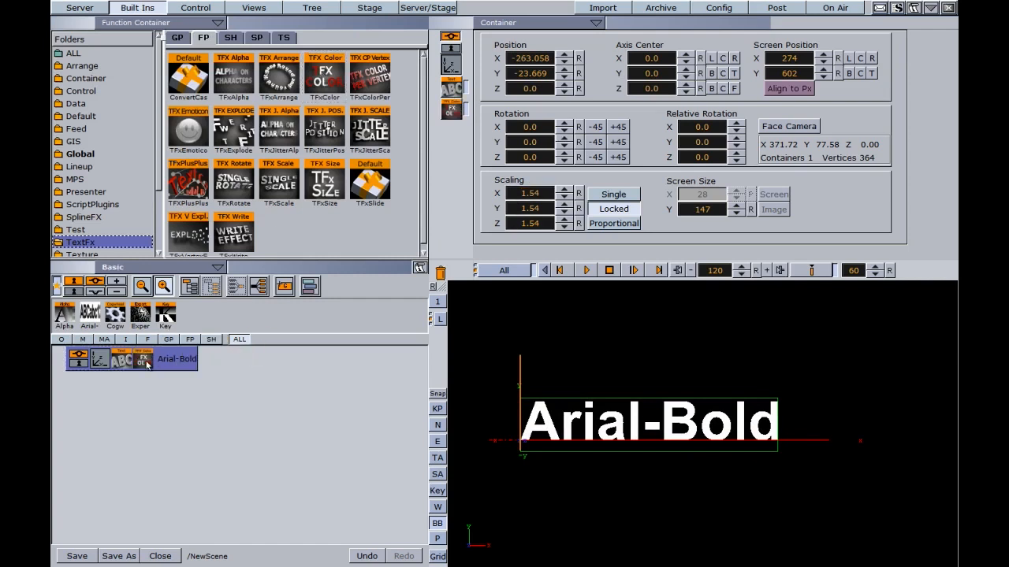
click(144, 364)
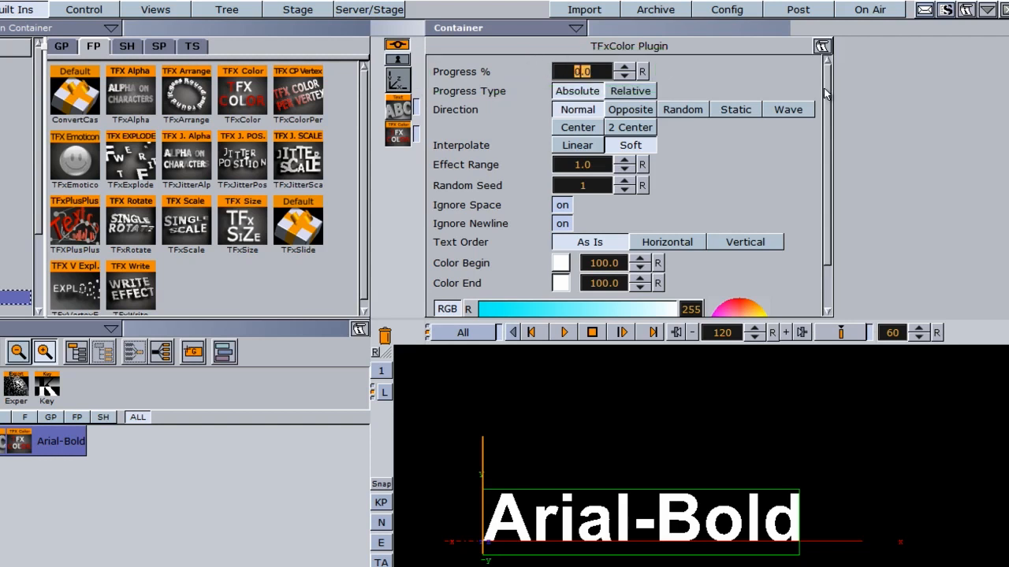
- Set Color Begin to blue (about RGB 17, 20, 255) and Color End to yellow (about RGB 255, 255, 16)
drag(824, 94, 825, 169)
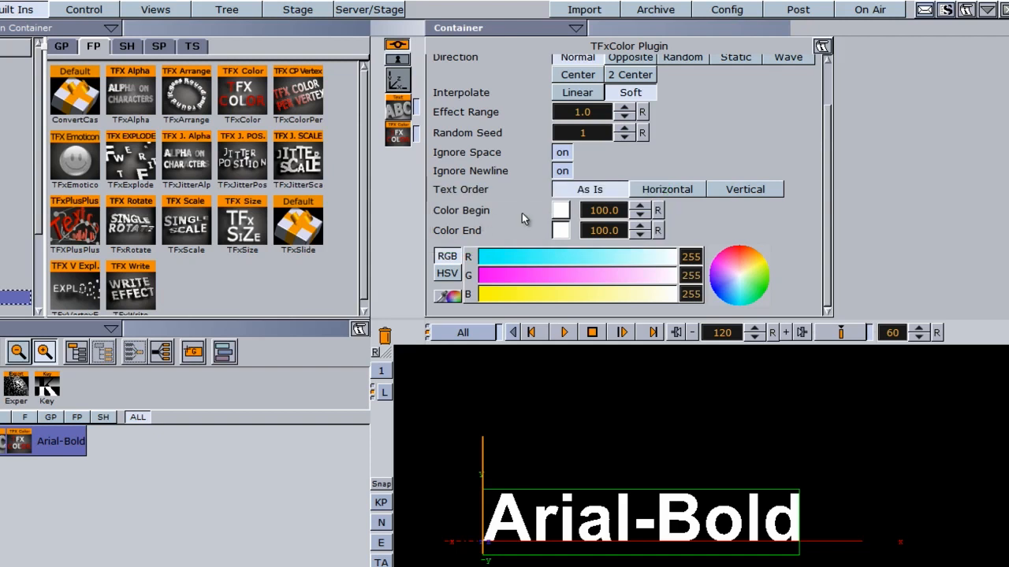
click(560, 211)
click(491, 257)
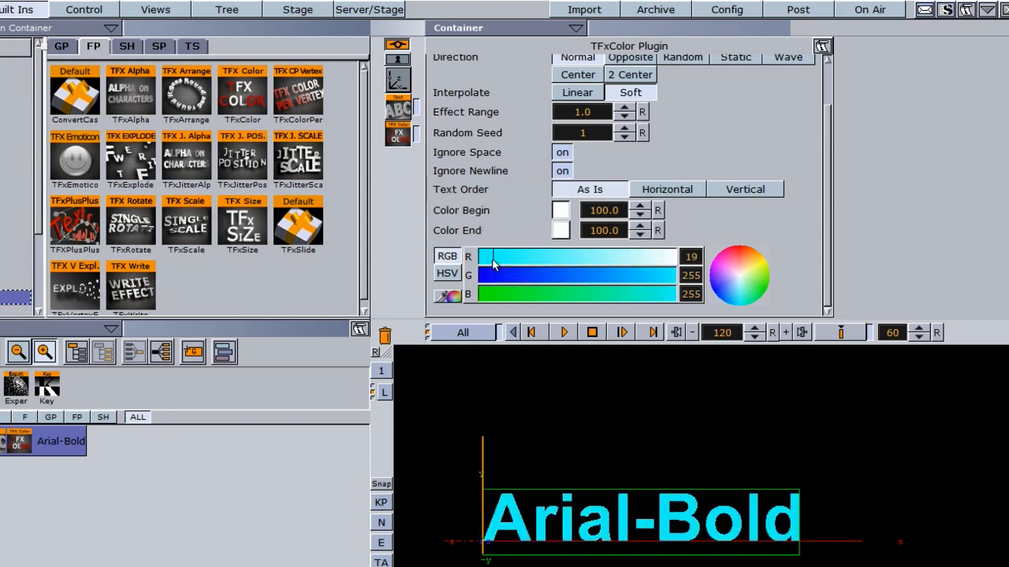
click(494, 275)
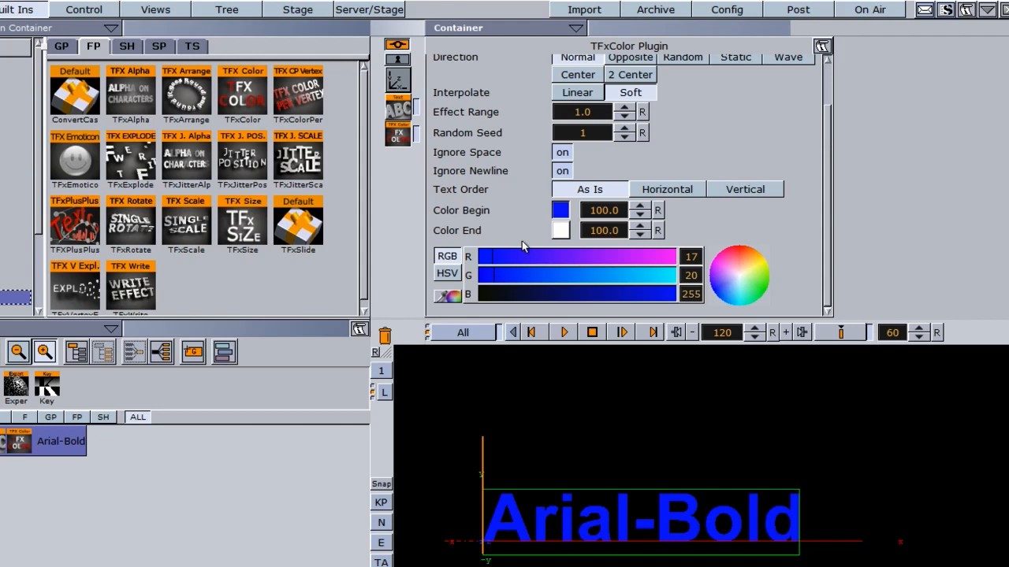
click(560, 231)
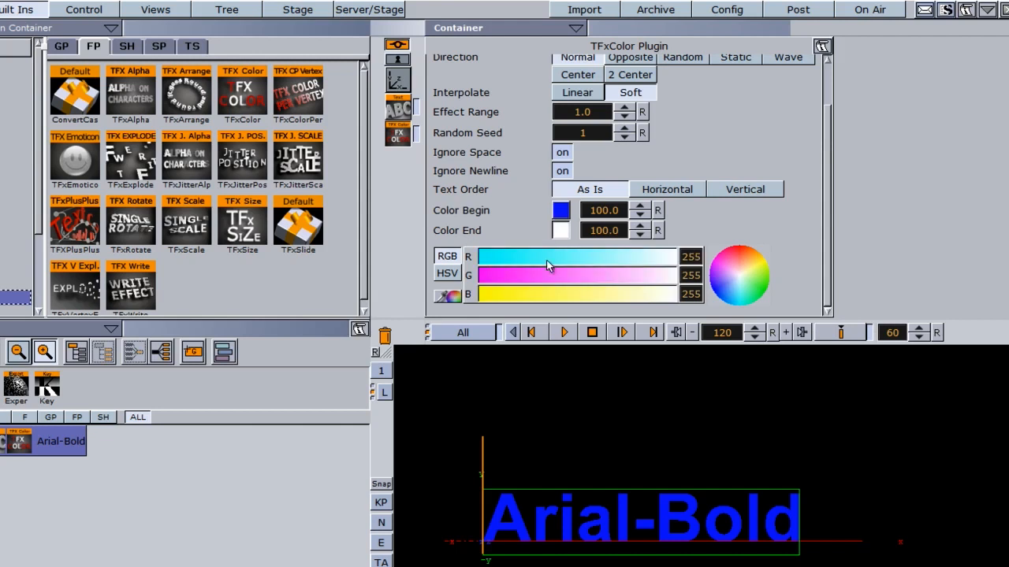
click(491, 297)
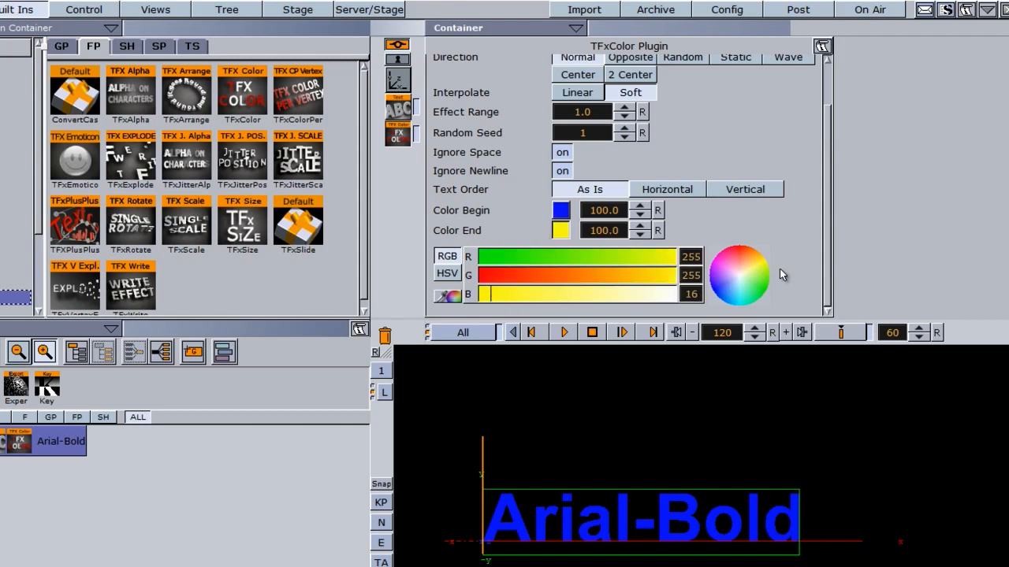
- Animate the TFxColor Progress with one keyframe at 0 % and another at 101 %, and play the animation
scroll(836, 225, up, 2)
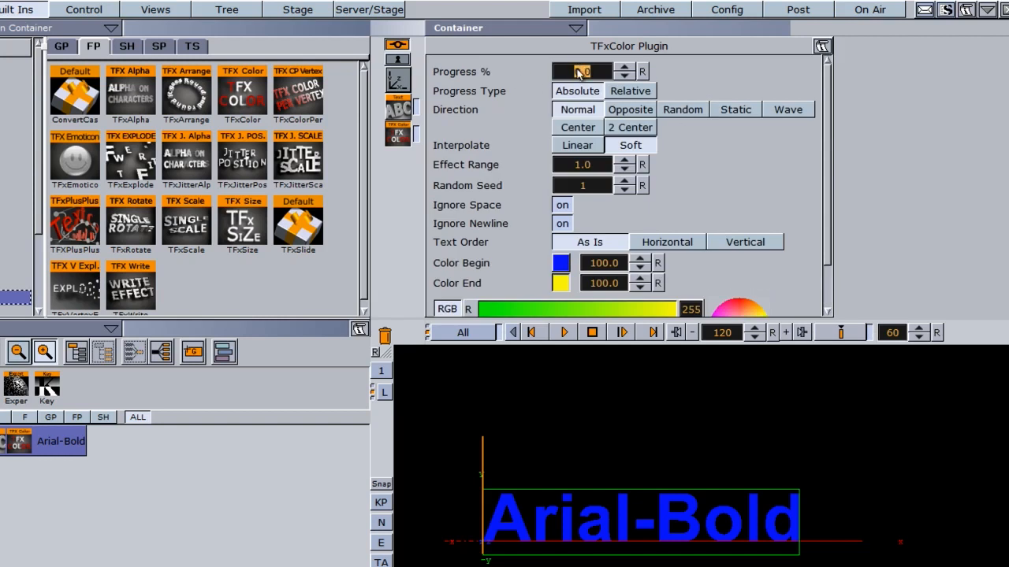
click(773, 332)
click(840, 333)
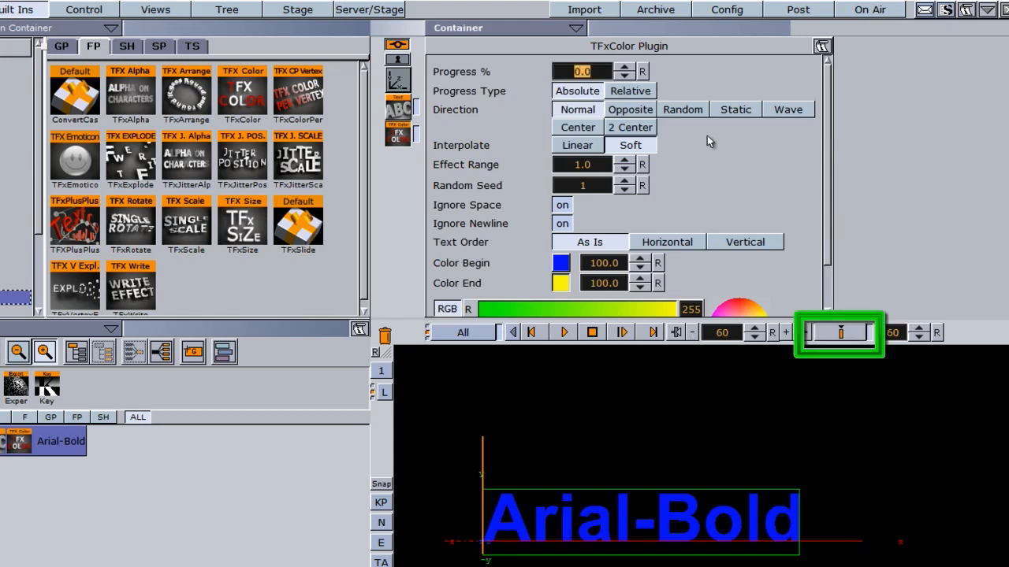
drag(584, 63, 825, 88)
drag(579, 74, 666, 71)
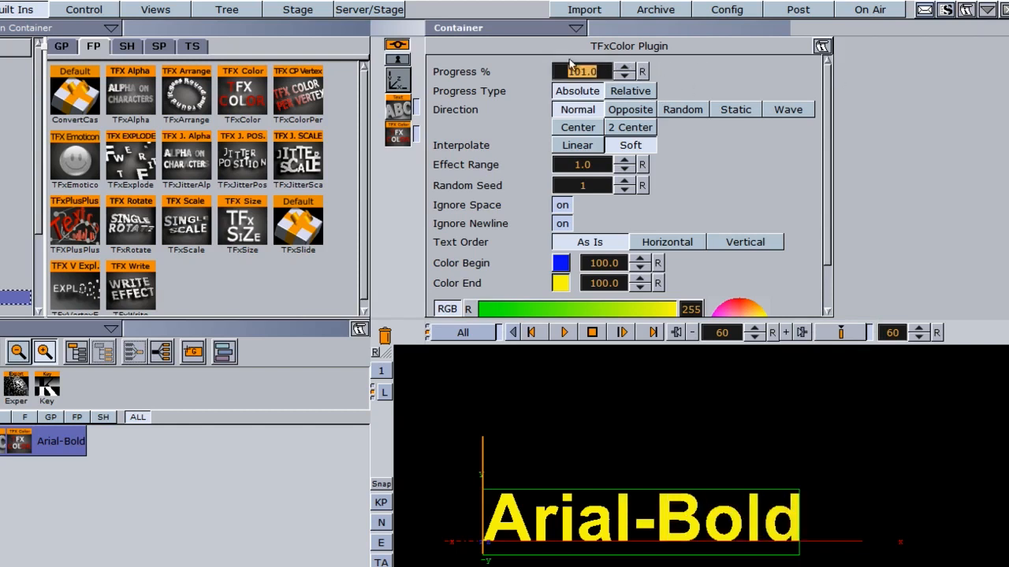
click(840, 333)
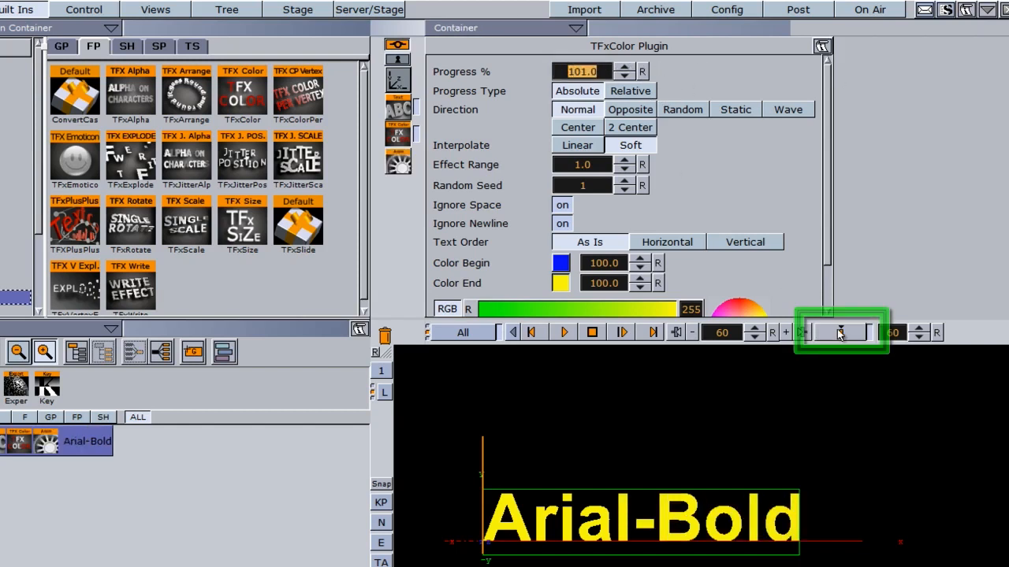
click(565, 333)
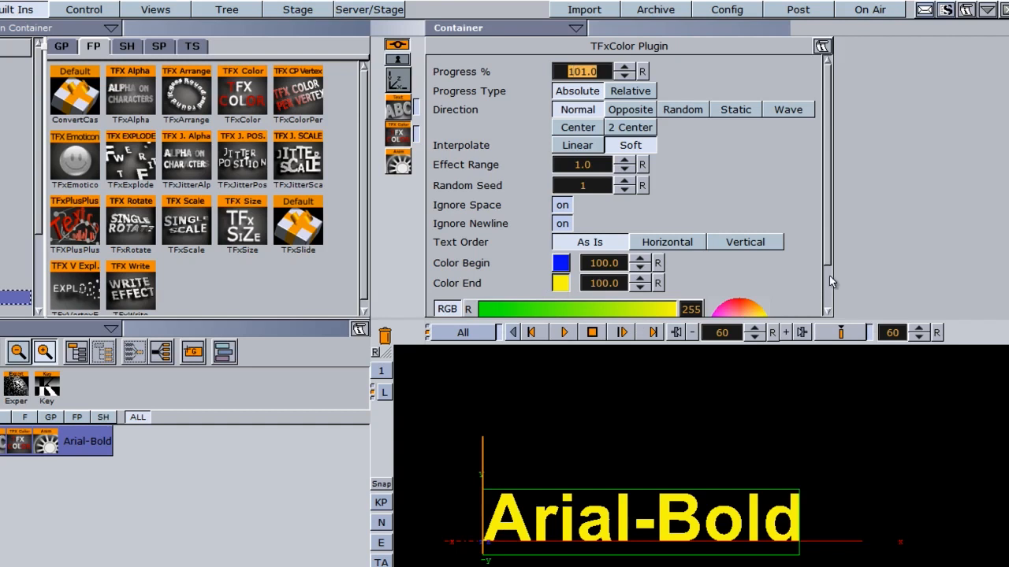
- Try the Opposite, Random and Static directions for the color effect, playing the animation with each one
drag(828, 246, 817, 205)
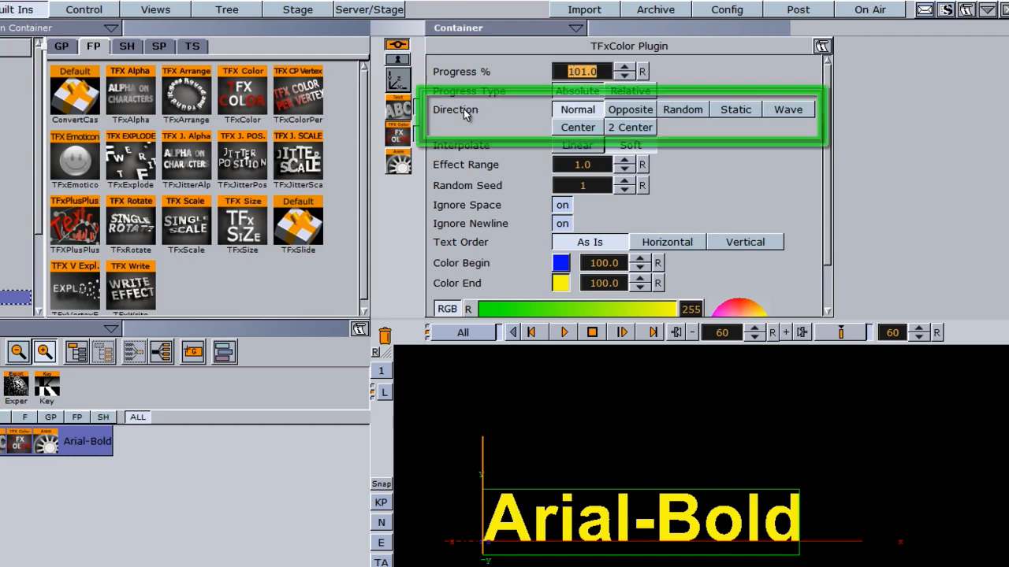
click(623, 111)
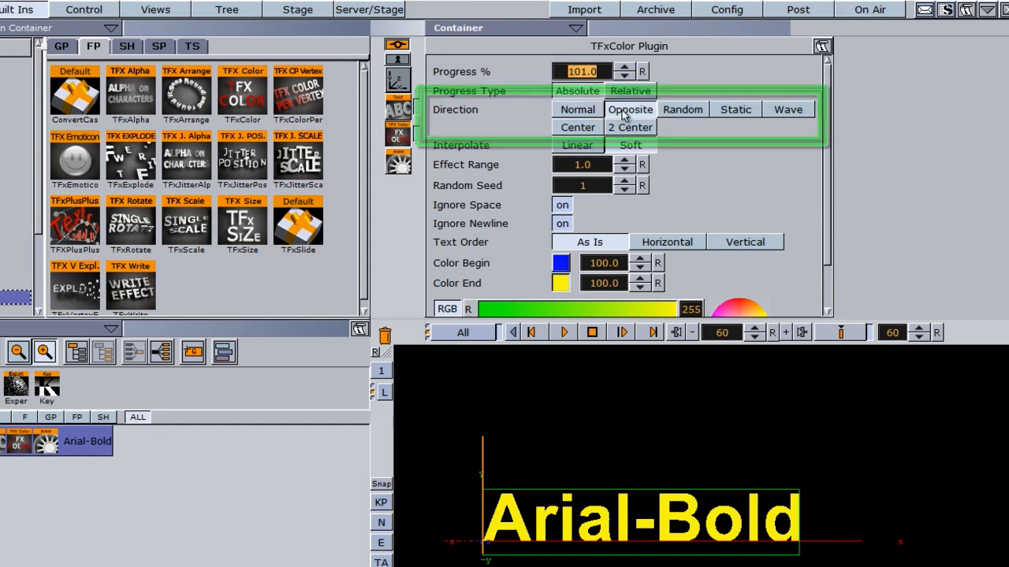
click(565, 334)
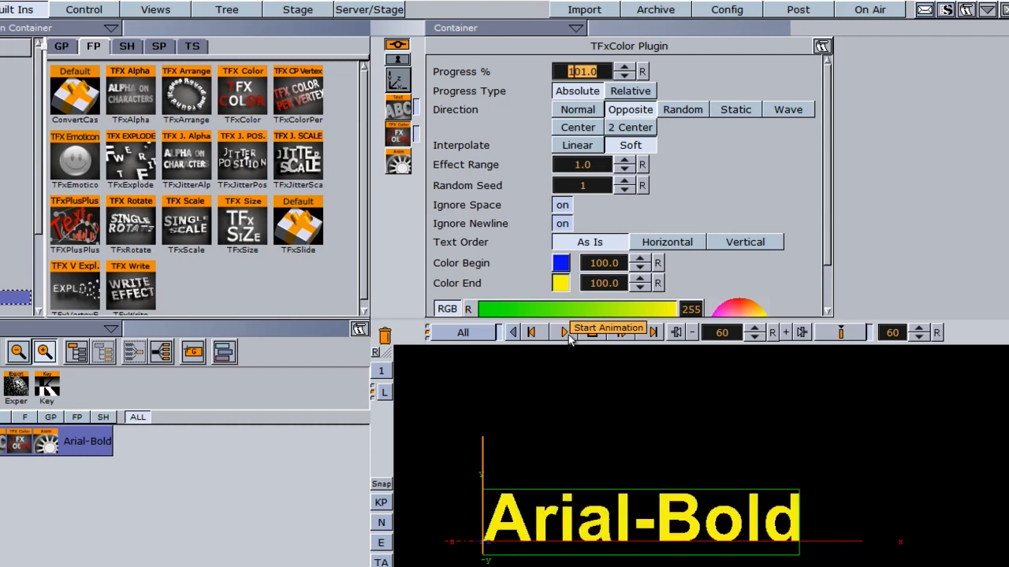
click(689, 111)
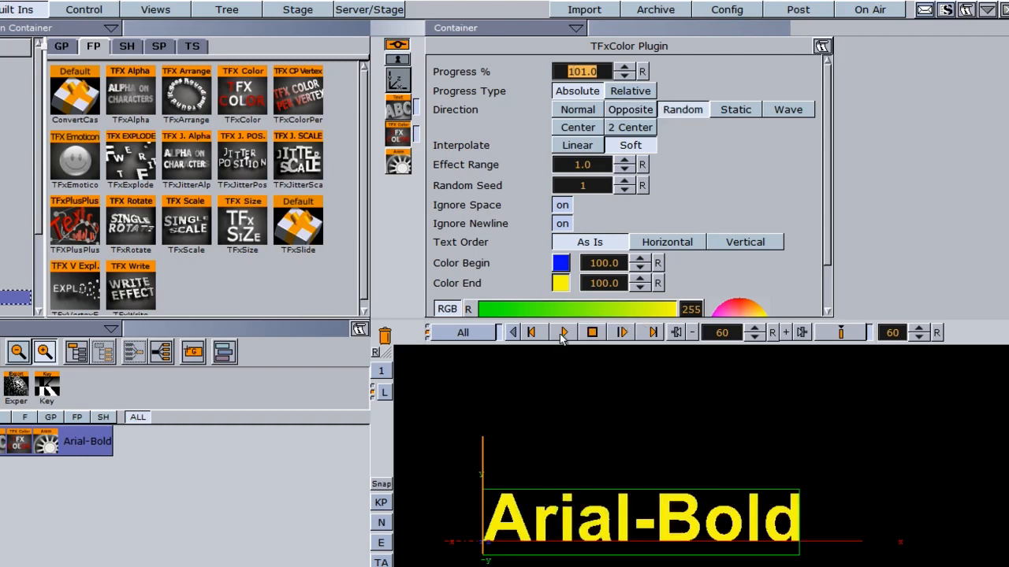
click(564, 334)
click(733, 111)
click(564, 332)
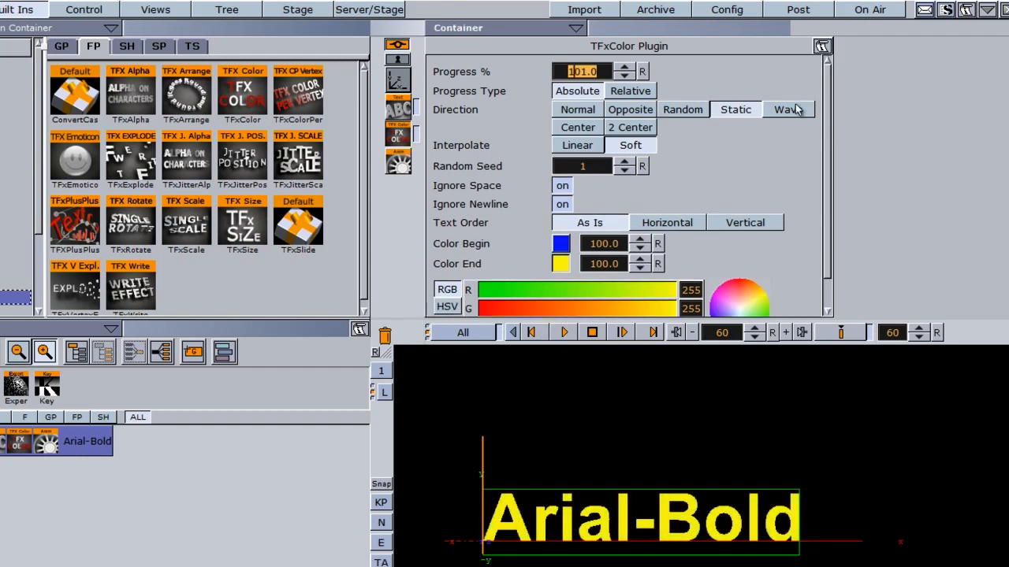
- Preview the color animation with the Wave, Center and 2 Center directions
click(788, 109)
click(564, 333)
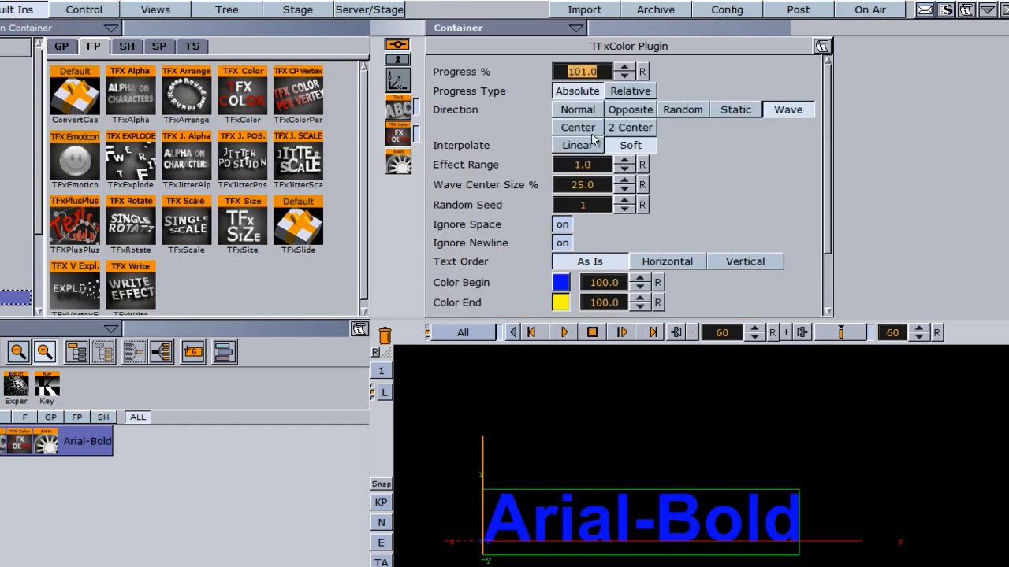
click(576, 128)
click(565, 332)
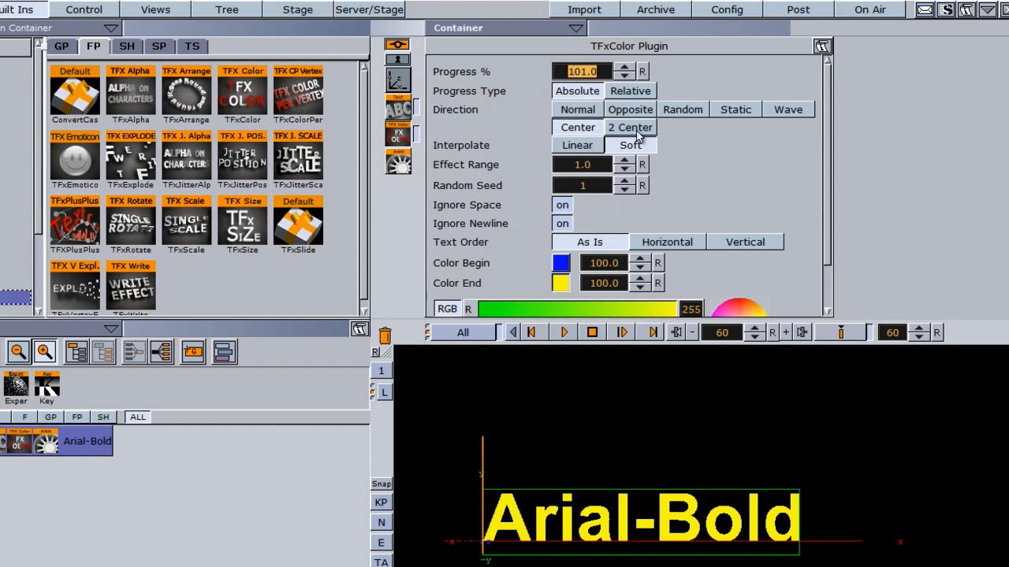
click(637, 129)
click(562, 334)
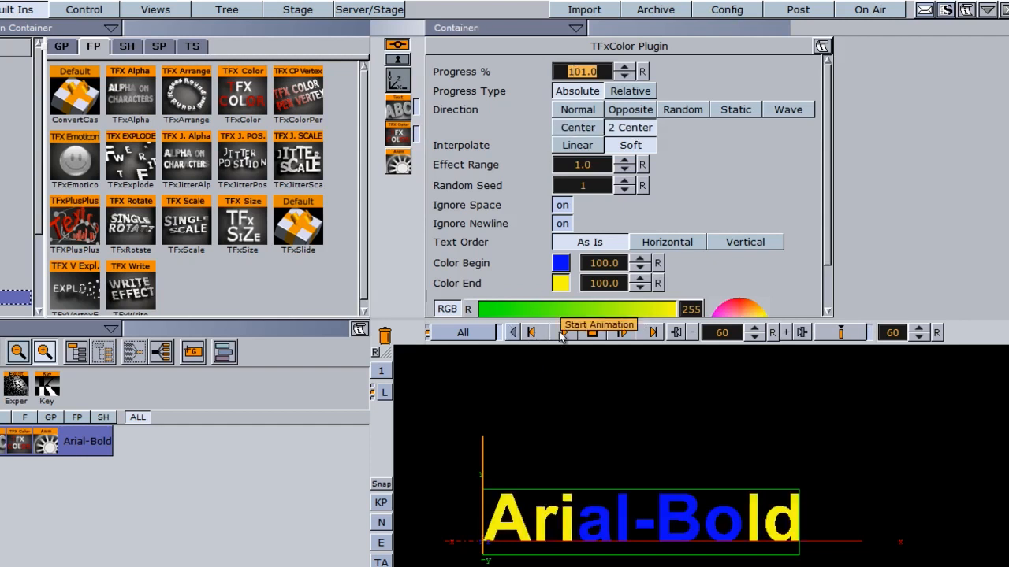
- Try adjusting the Effect Range, and the Random Seed with the direction set to Random
click(566, 165)
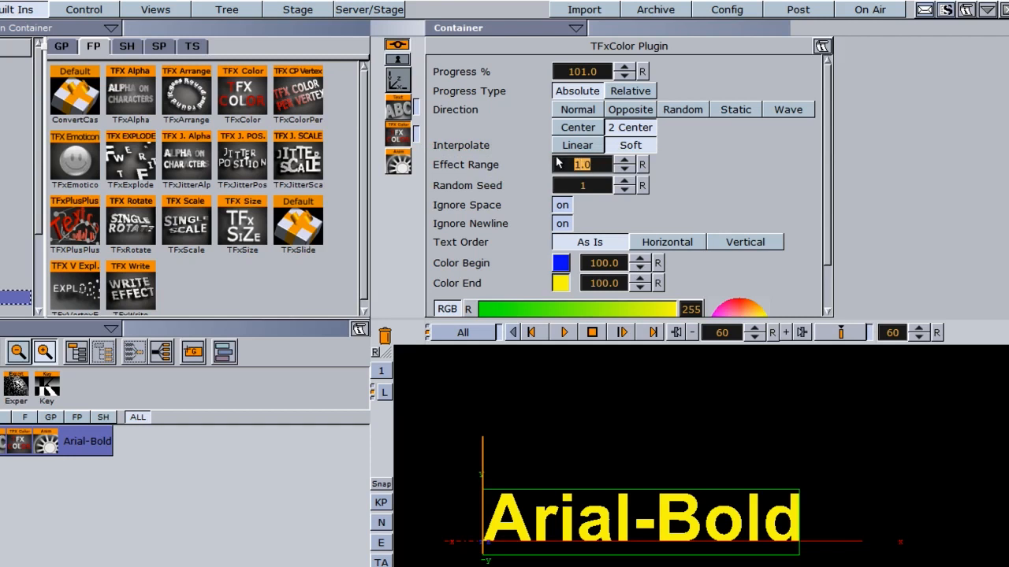
drag(561, 169, 584, 172)
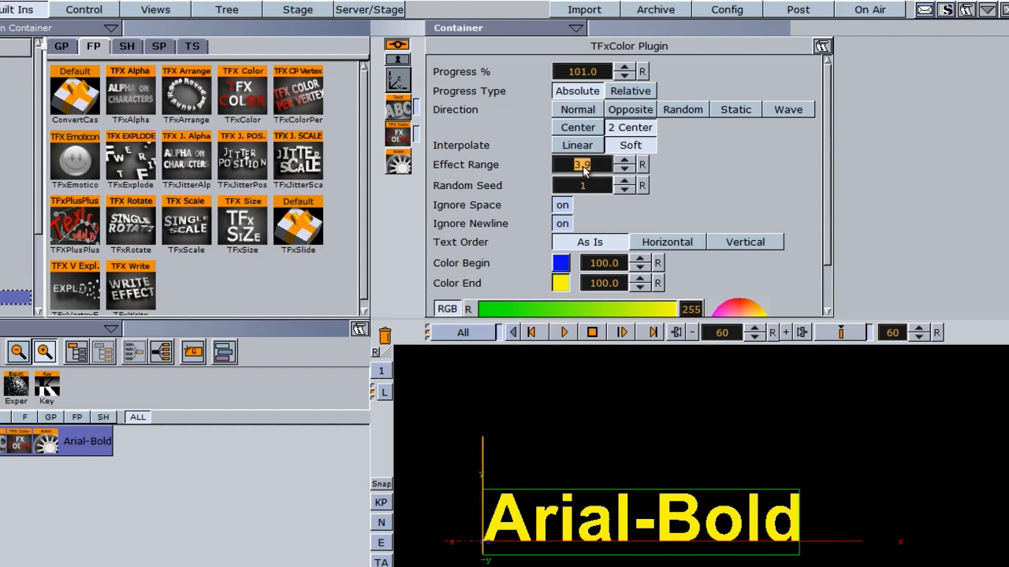
click(570, 192)
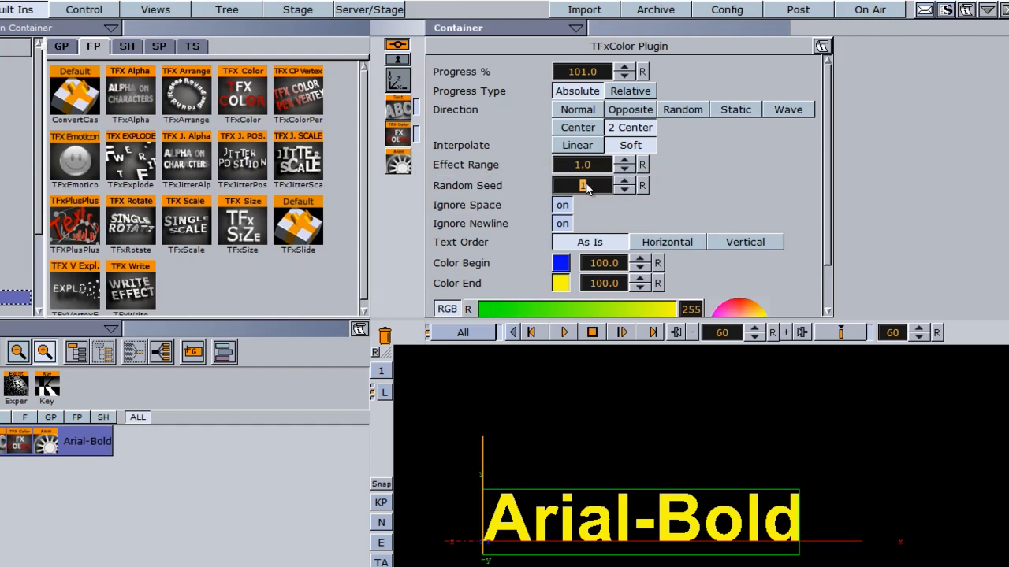
click(674, 110)
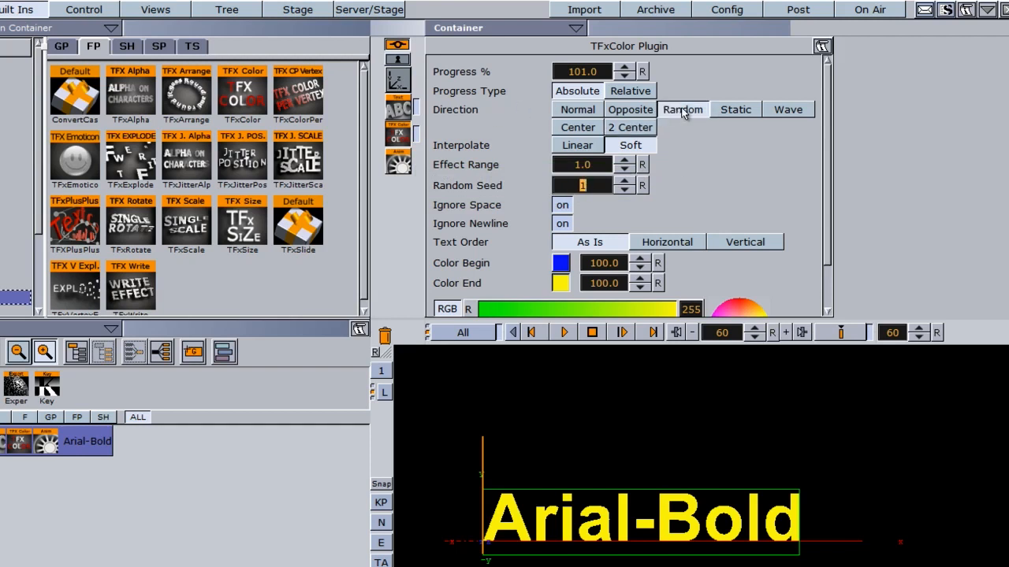
drag(565, 188, 577, 190)
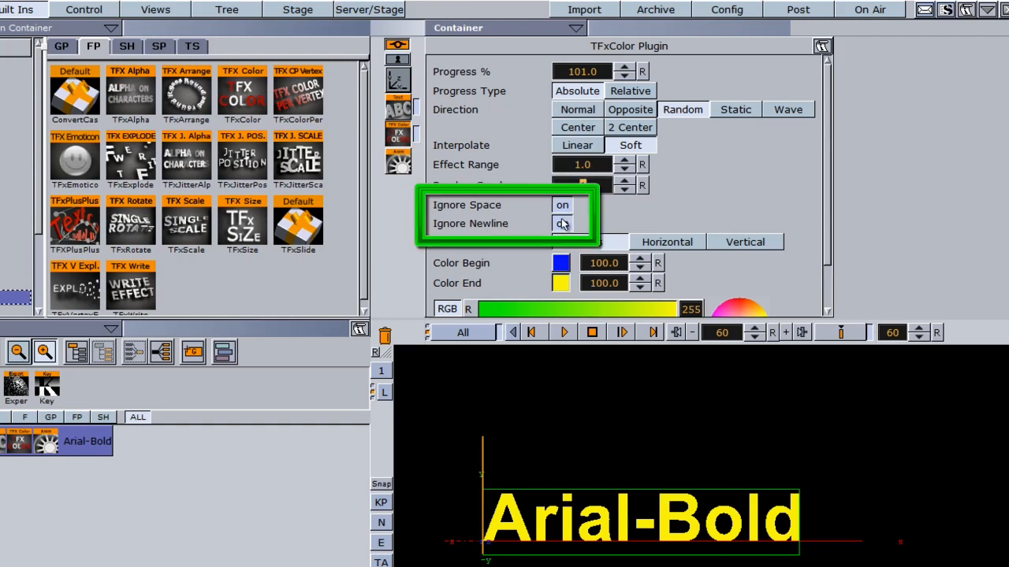
- Set the Progress Type to Relative and extend the text to "Arial-Bold arial bold"
click(631, 91)
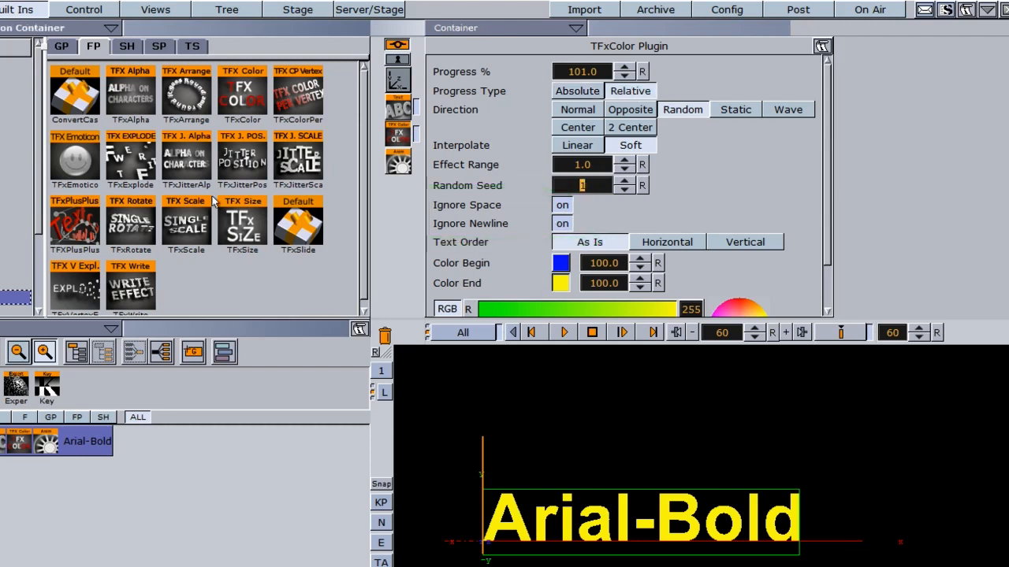
click(398, 109)
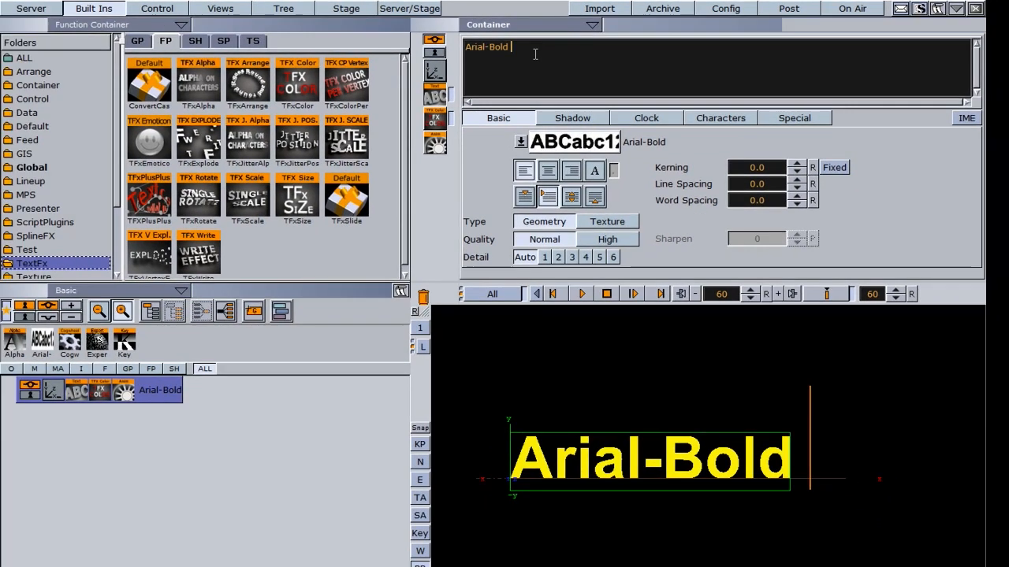
text(arial bold)
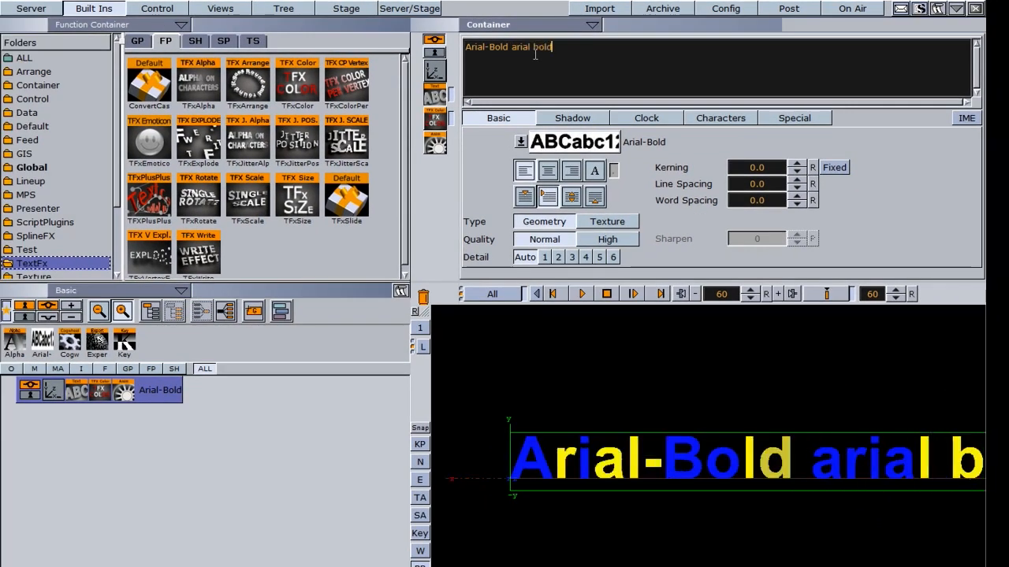
- Set the TFxColor direction to Normal with Progress at about 203.5 %, and move the text left in the scene
click(434, 120)
click(601, 96)
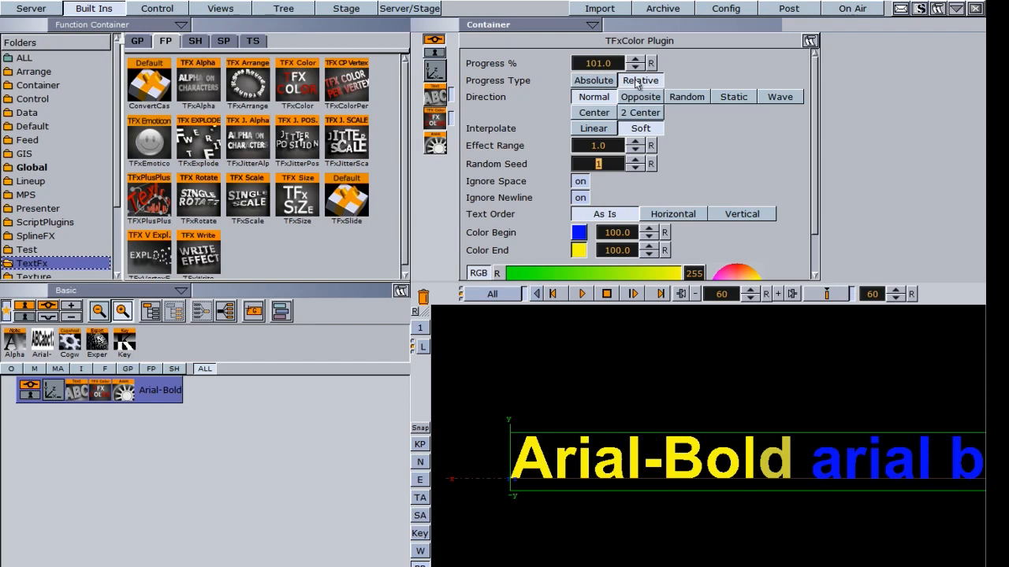
drag(581, 63, 677, 66)
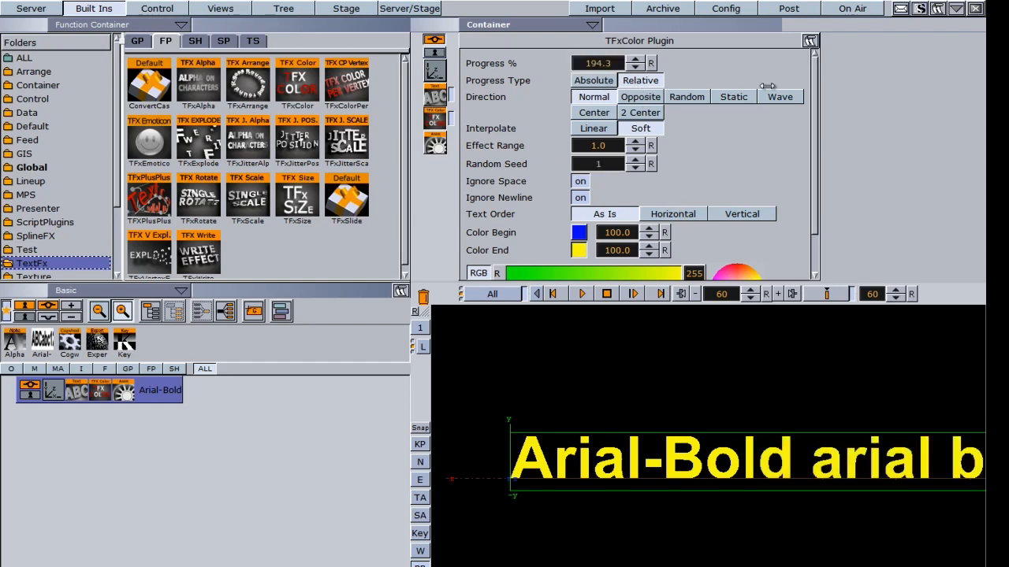
drag(564, 464, 509, 467)
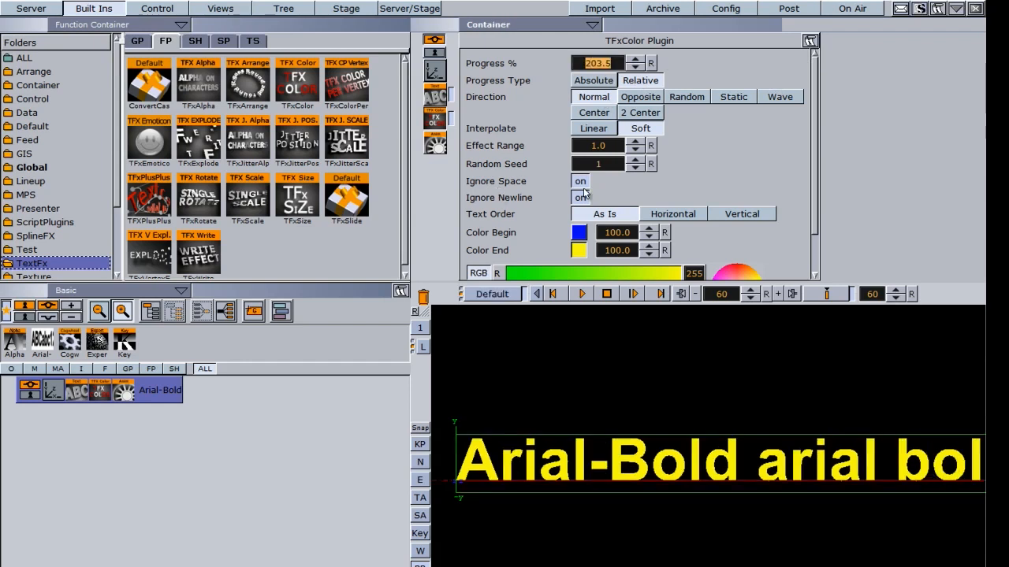
- Try switching Ignore Newline and Ignore Space off, and turn both options back on
click(579, 199)
click(580, 181)
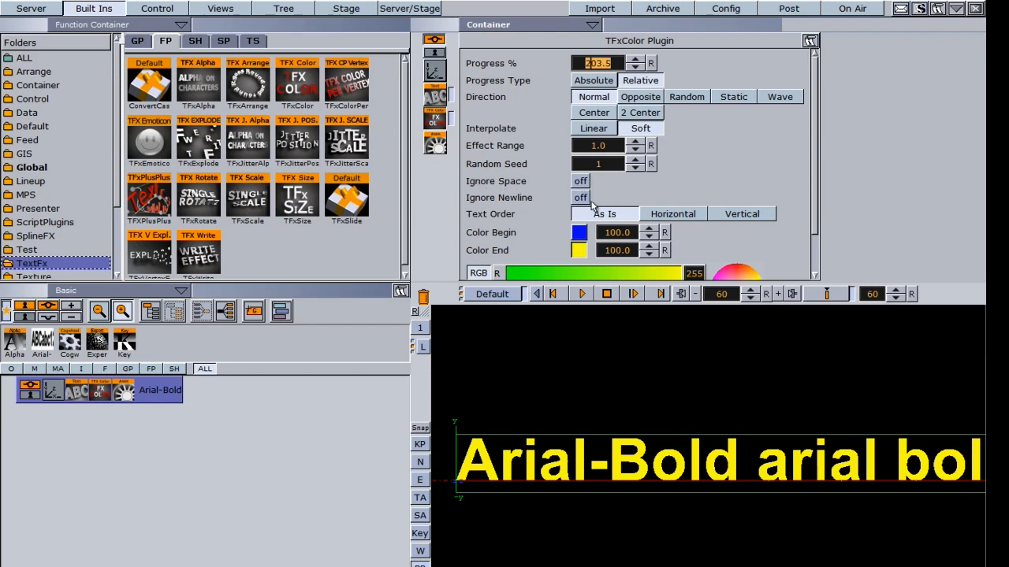
click(580, 198)
click(580, 181)
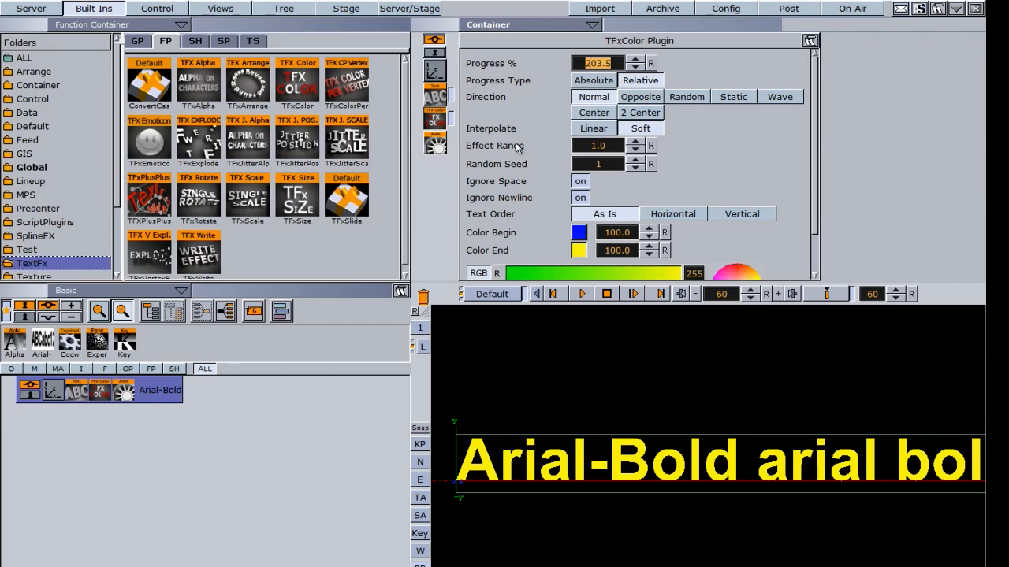
- Set the color effect's Progress Type to Absolute
click(595, 82)
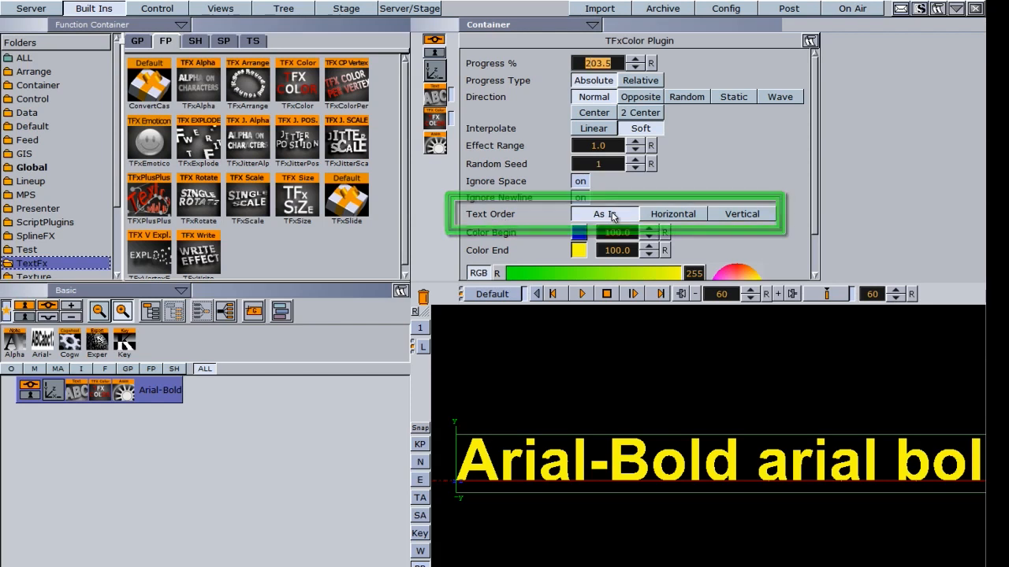
- Try the Horizontal text order with Right To Left direction, and set the order to Vertical with direction Down To Up
click(676, 218)
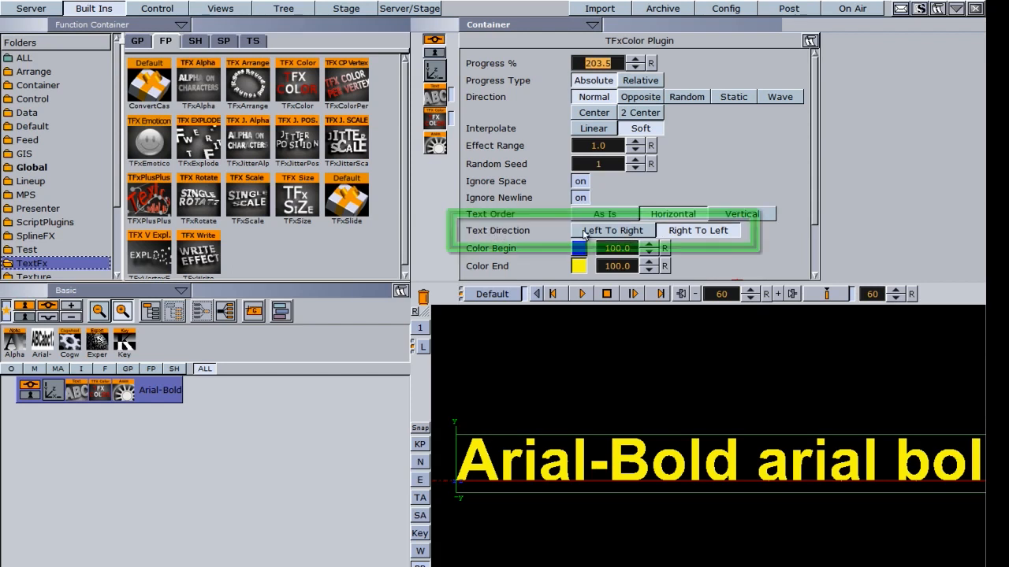
click(678, 231)
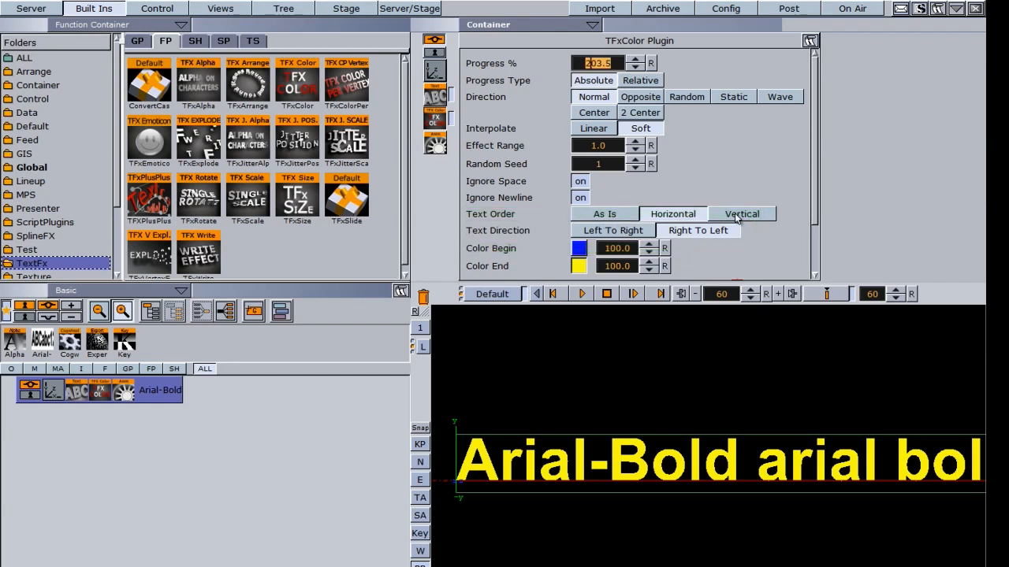
click(737, 215)
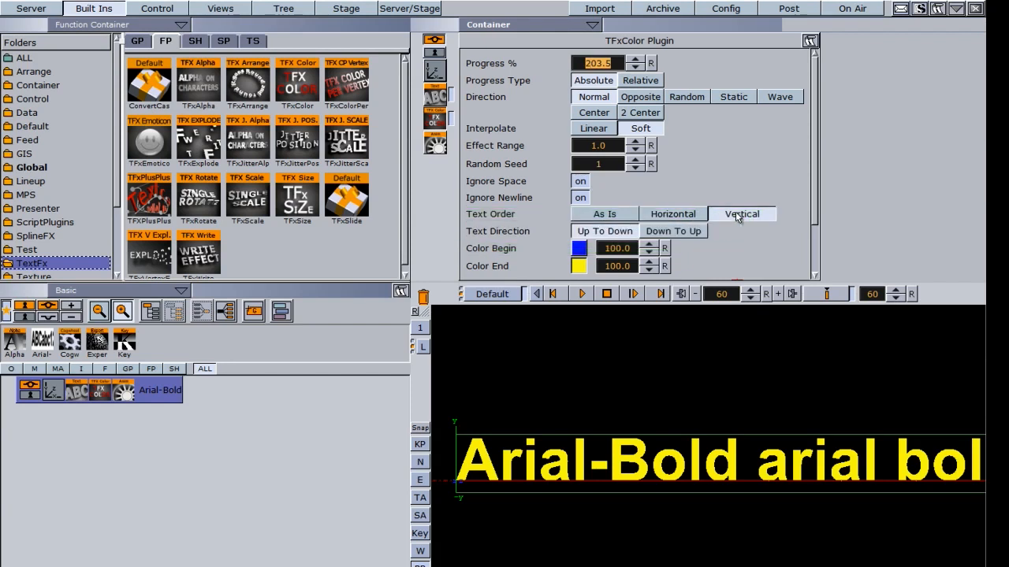
click(688, 233)
- Set the effect's Color End to orange, RGB 242, 149, 7, by sampling the label strip of the TFxSlide thumbnail with the color picker
drag(815, 208, 812, 271)
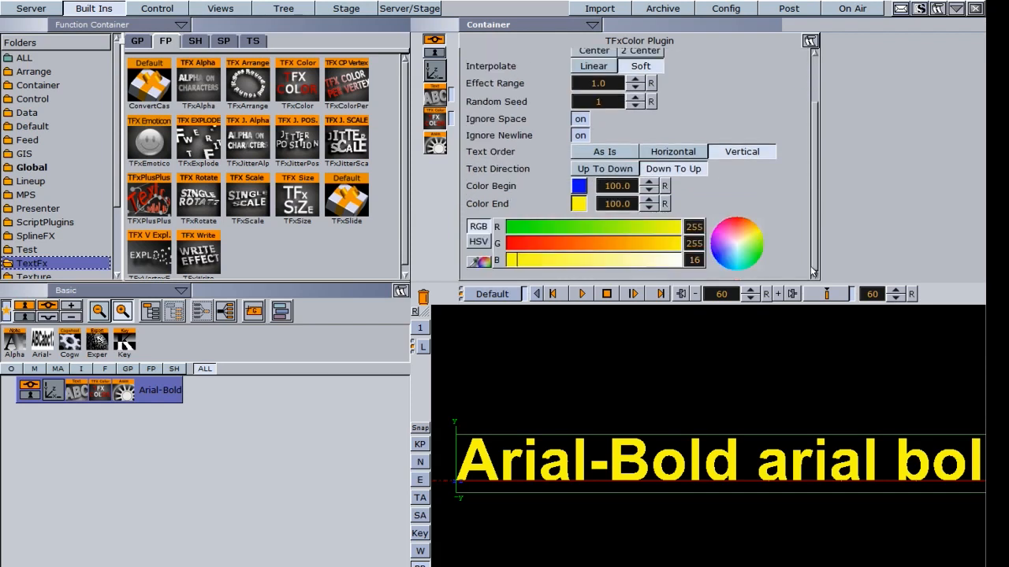
click(478, 242)
click(481, 243)
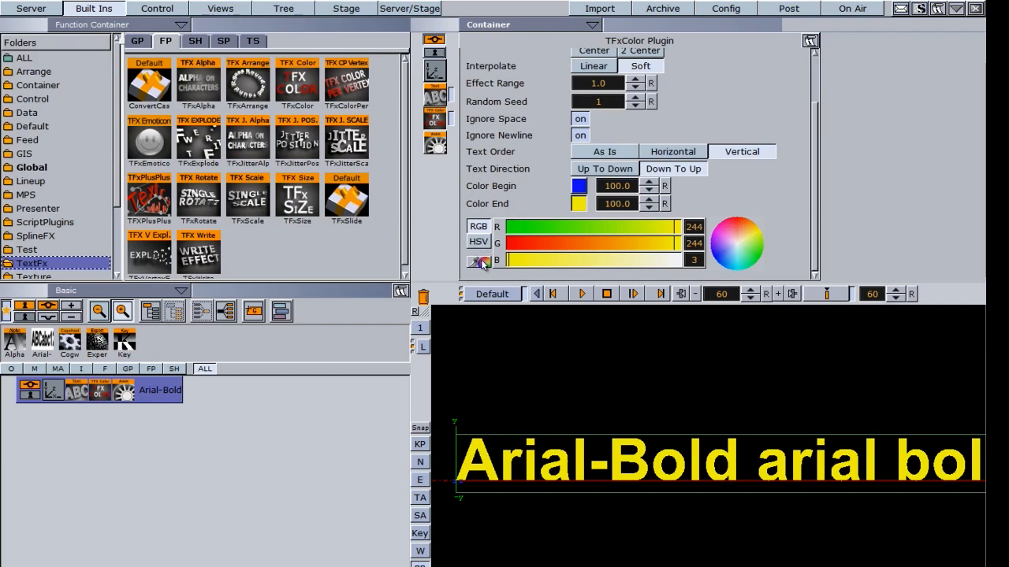
click(480, 261)
drag(481, 261, 364, 180)
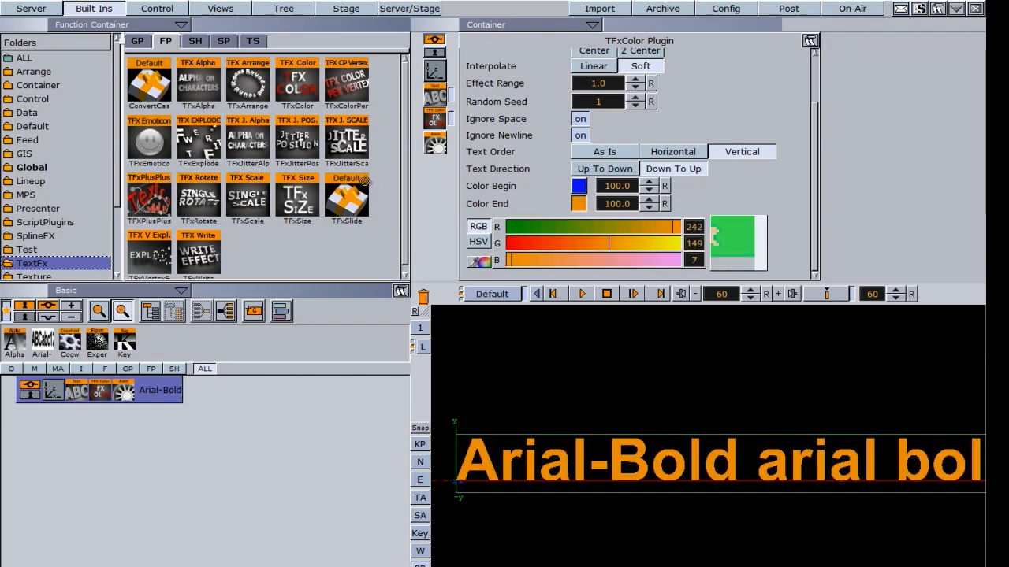
drag(359, 118, 366, 183)
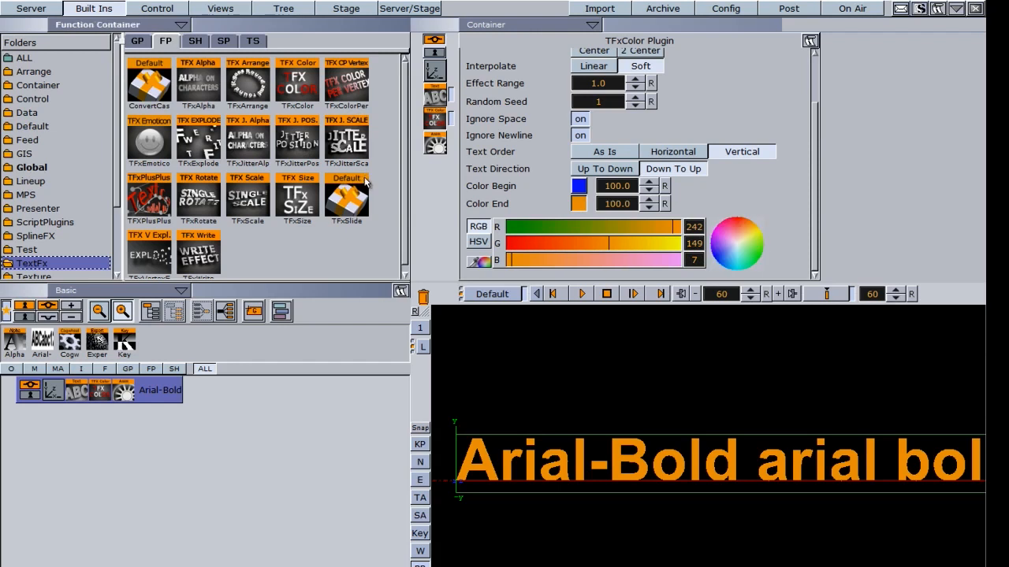